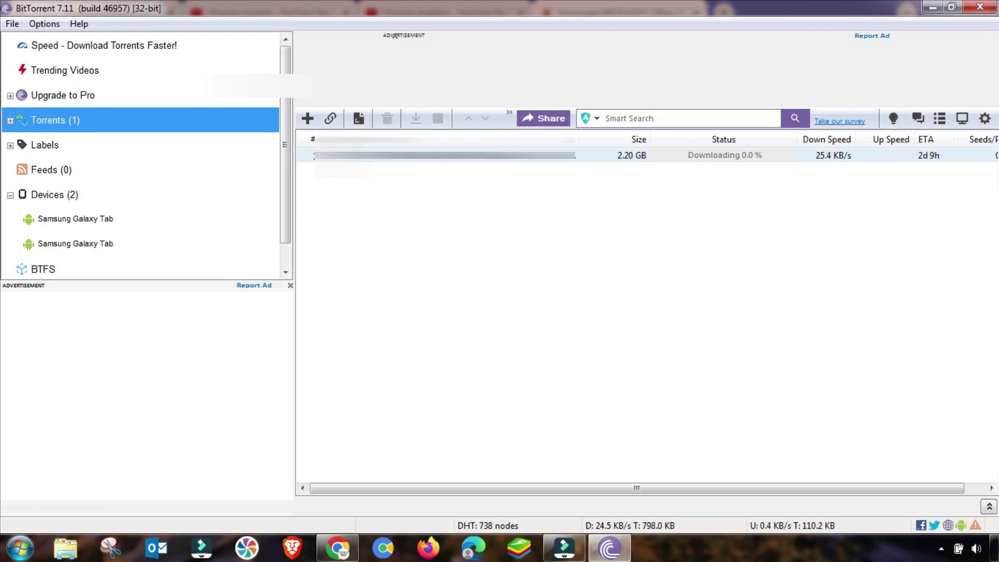
# Stop the downloading 2.20 GB torrent from its right-click menu.
pyautogui.rightClick(446, 157)
pyautogui.click(470, 214)
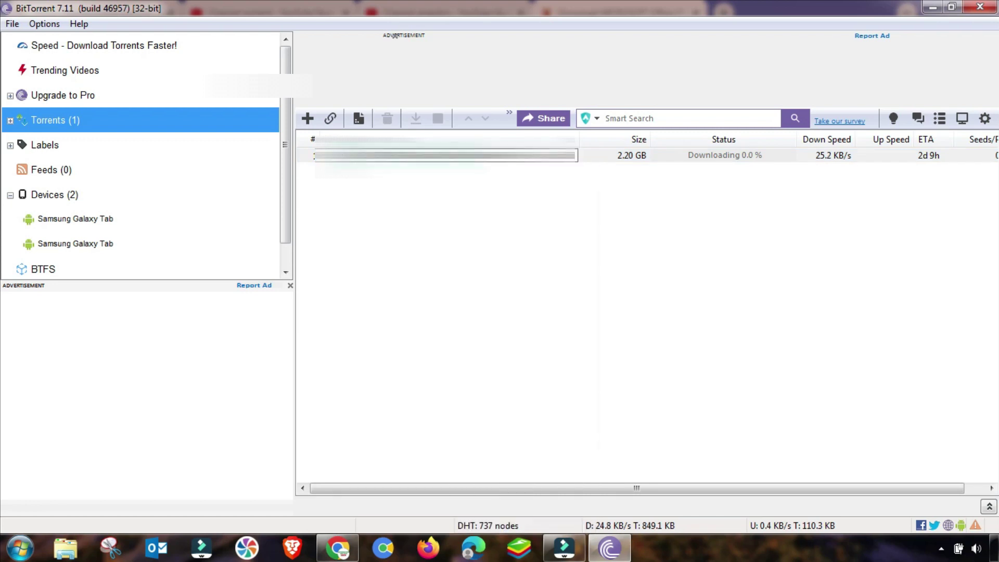
pyautogui.rightClick(484, 156)
pyautogui.moveTo(550, 403)
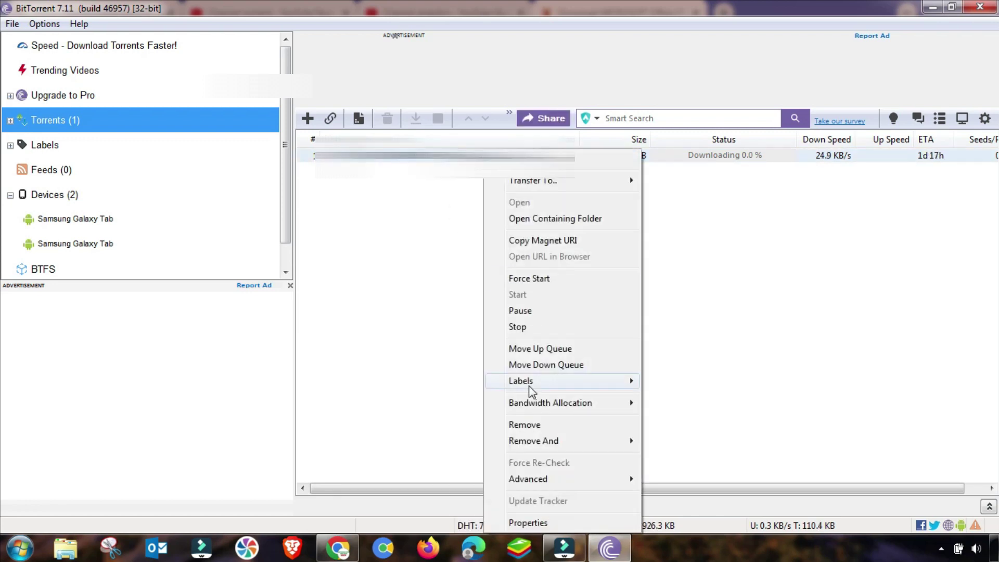
pyautogui.click(516, 326)
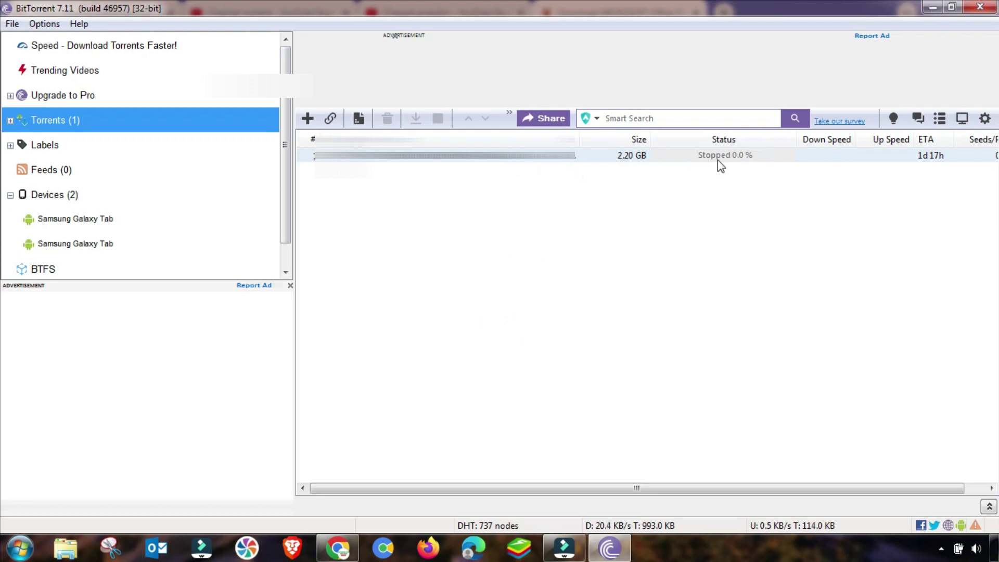
pyautogui.click(43, 23)
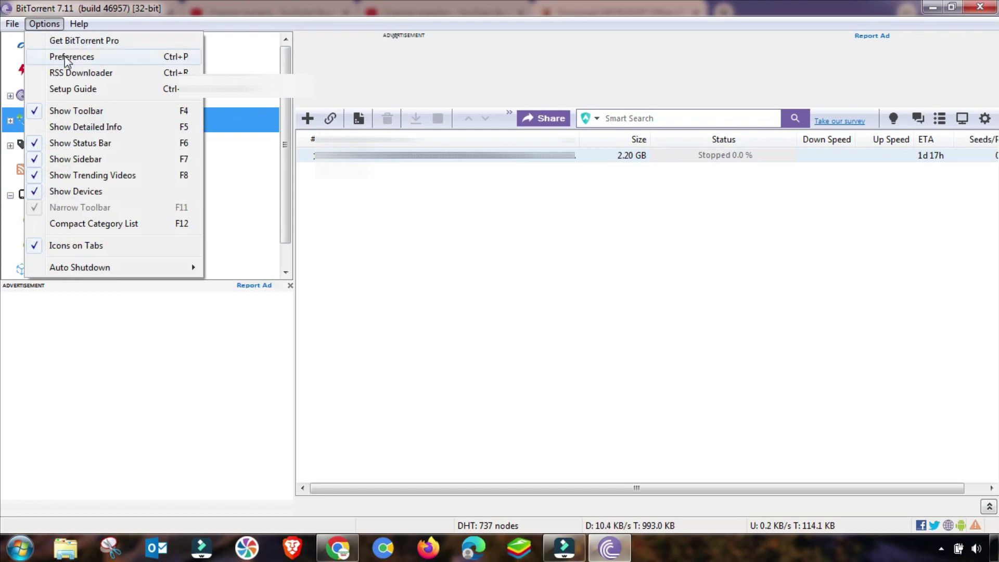
# Browse the General, Privacy, UI Settings and Directories preference pages without changing anything.
pyautogui.click(95, 56)
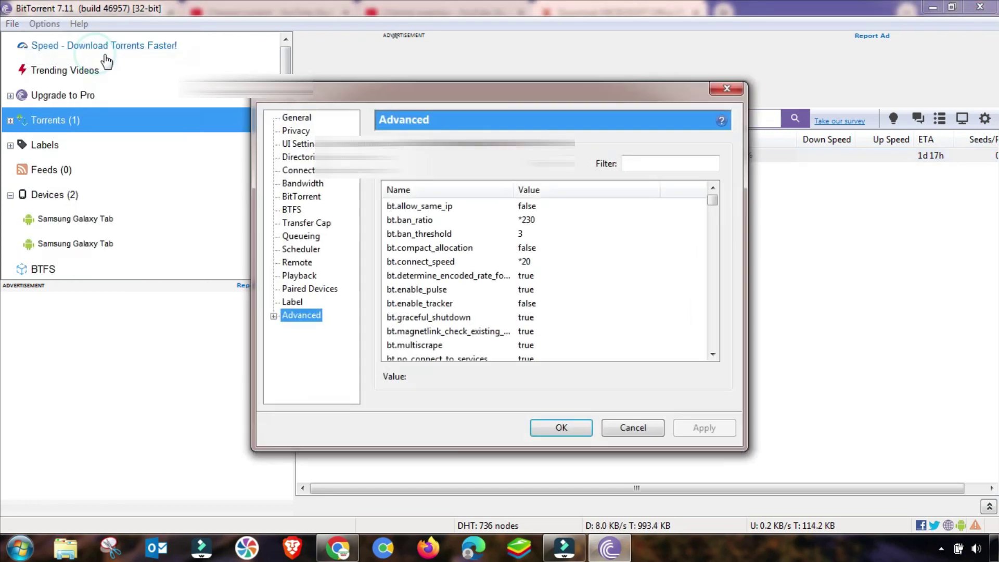
pyautogui.click(298, 119)
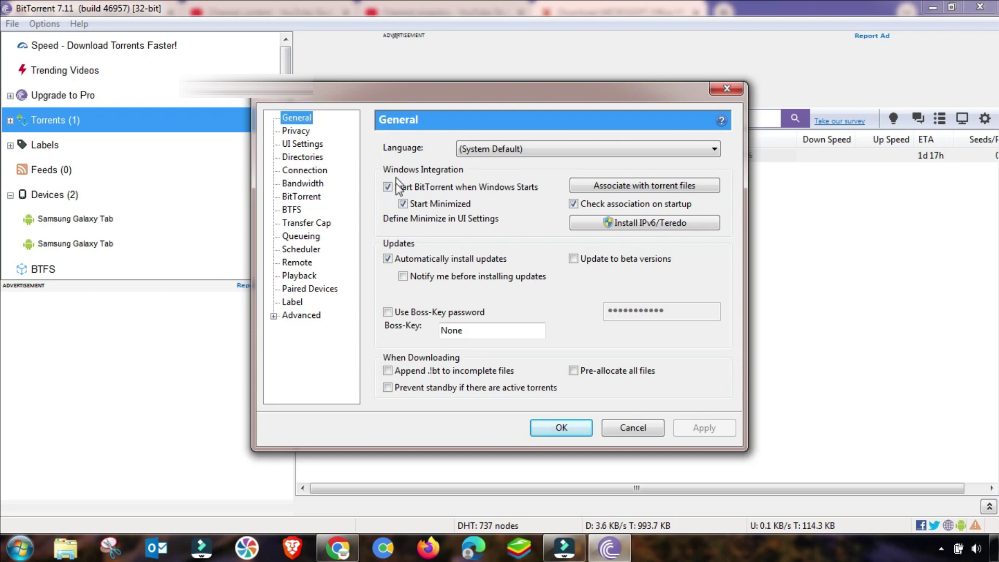
pyautogui.click(296, 130)
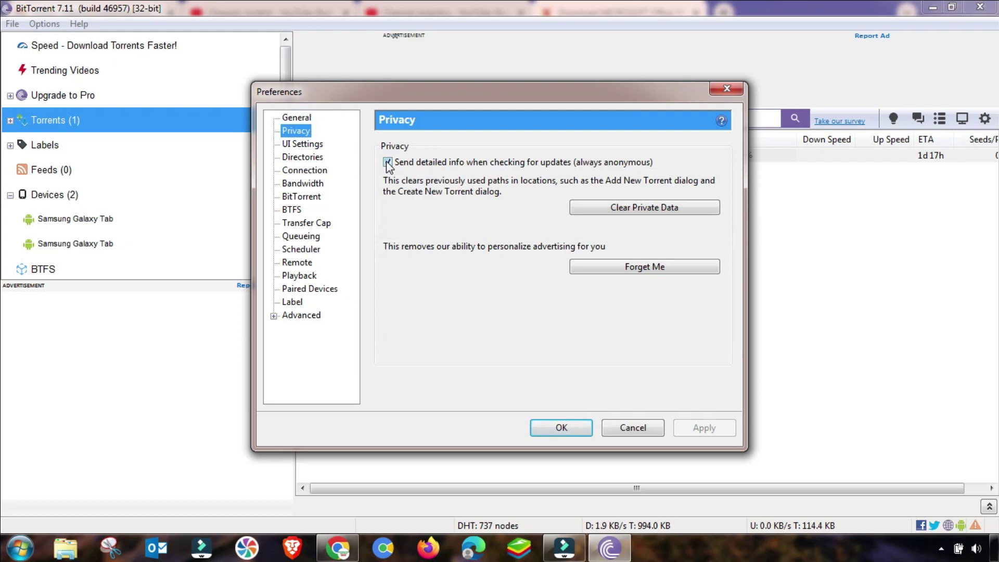
pyautogui.click(293, 145)
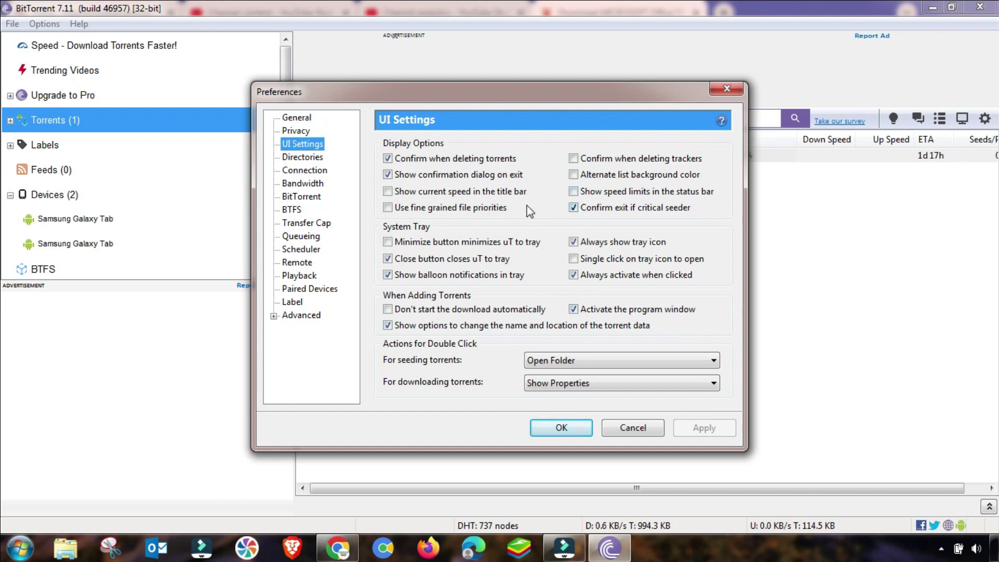
pyautogui.click(313, 158)
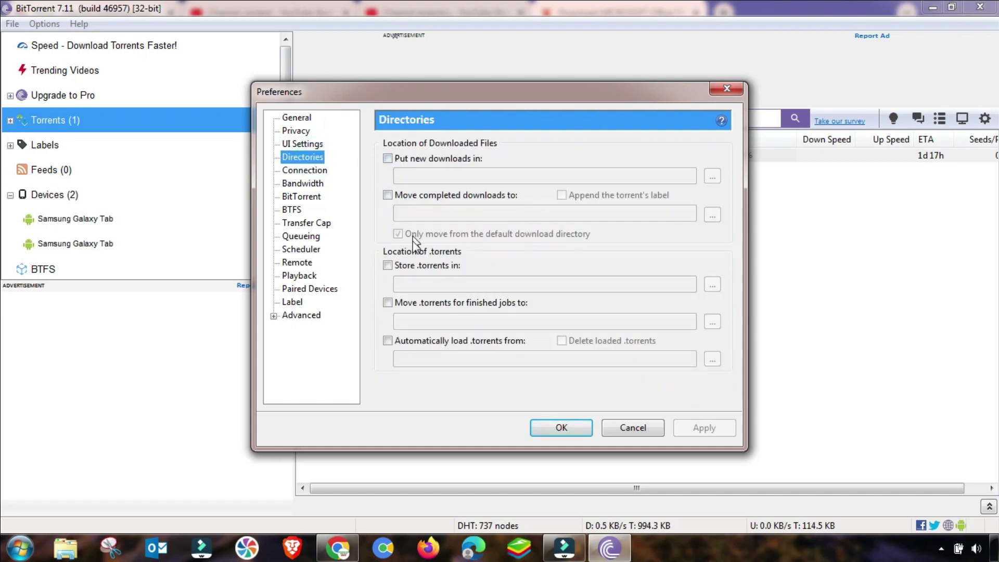
# Set a random listening port (37943), enable UPnP and NAT-PMP mapping, and apply.
pyautogui.click(316, 173)
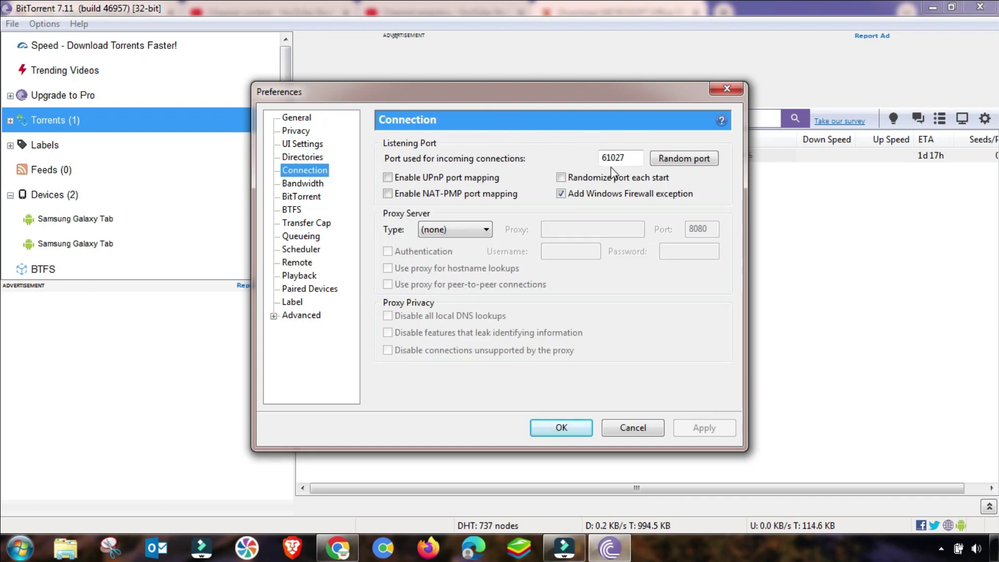
pyautogui.doubleClick(631, 159)
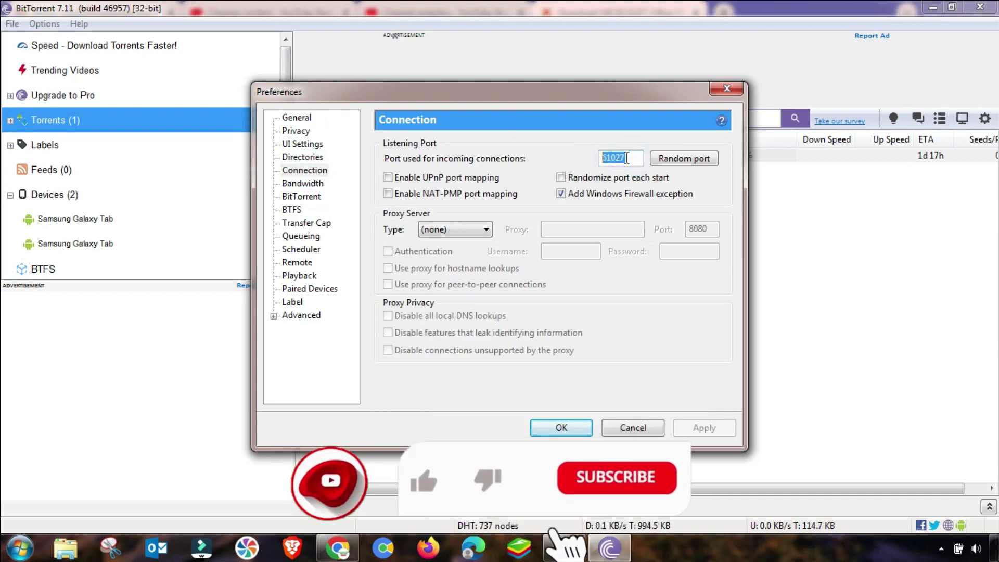
pyautogui.click(671, 159)
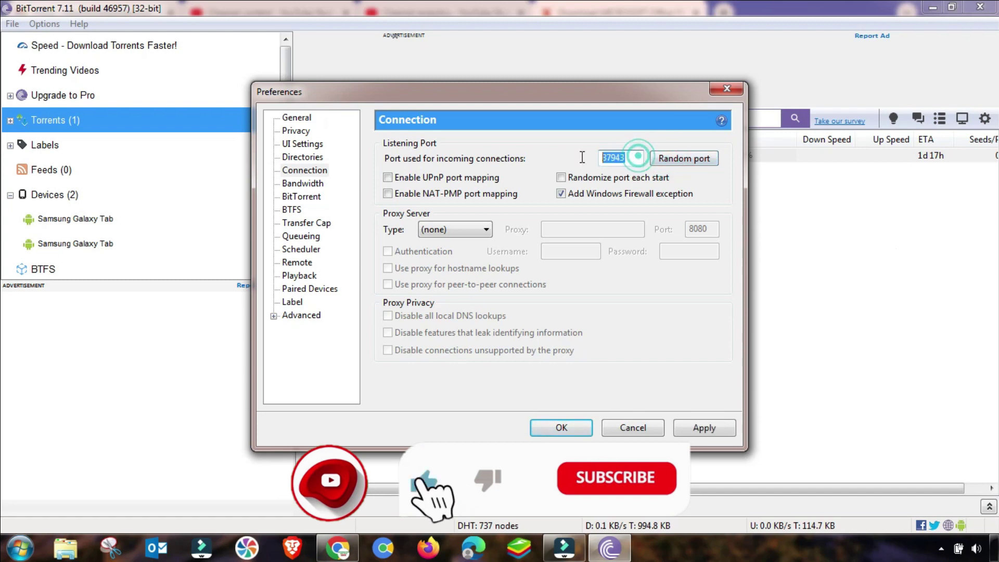
pyautogui.click(618, 158)
pyautogui.click(389, 178)
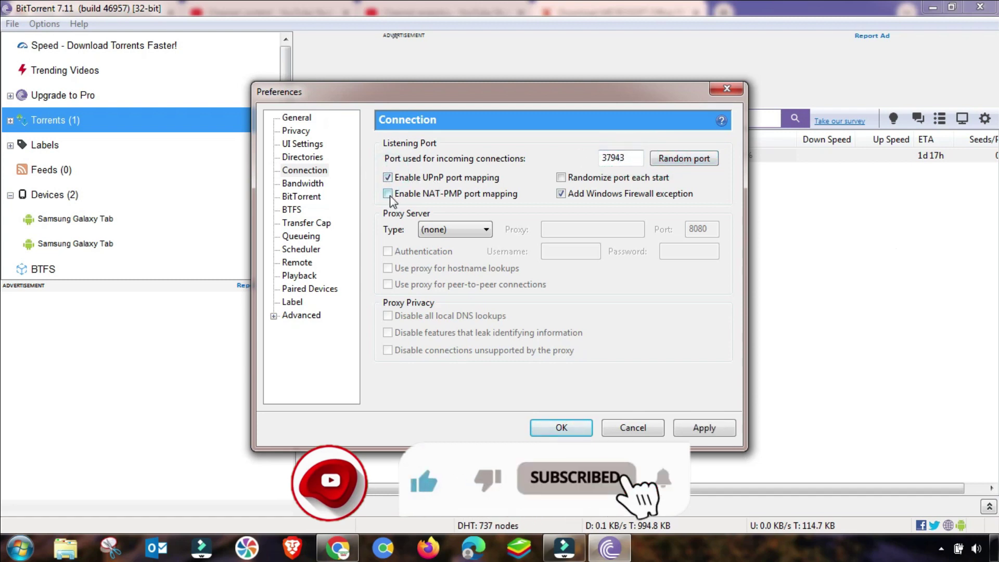
pyautogui.click(389, 194)
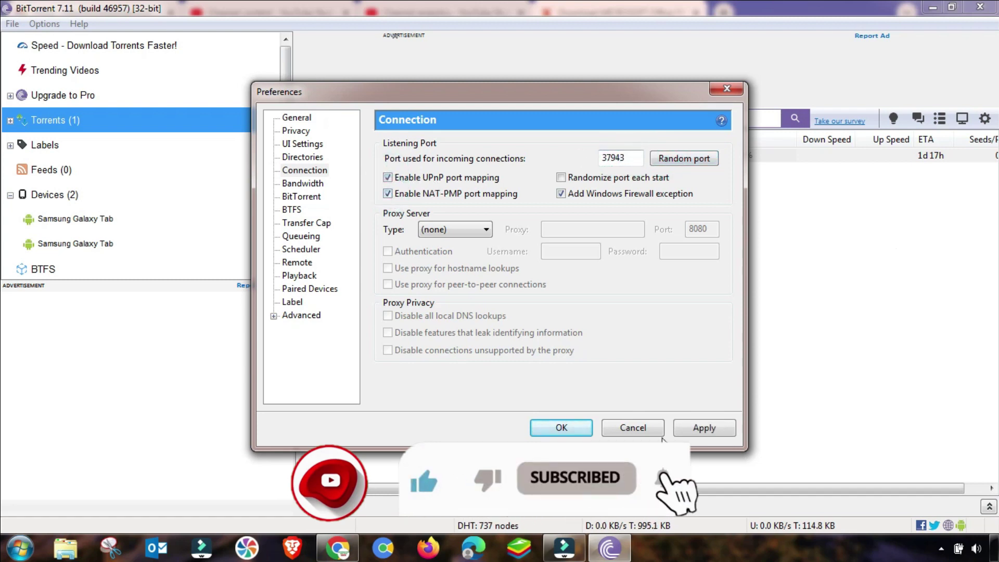
pyautogui.click(698, 429)
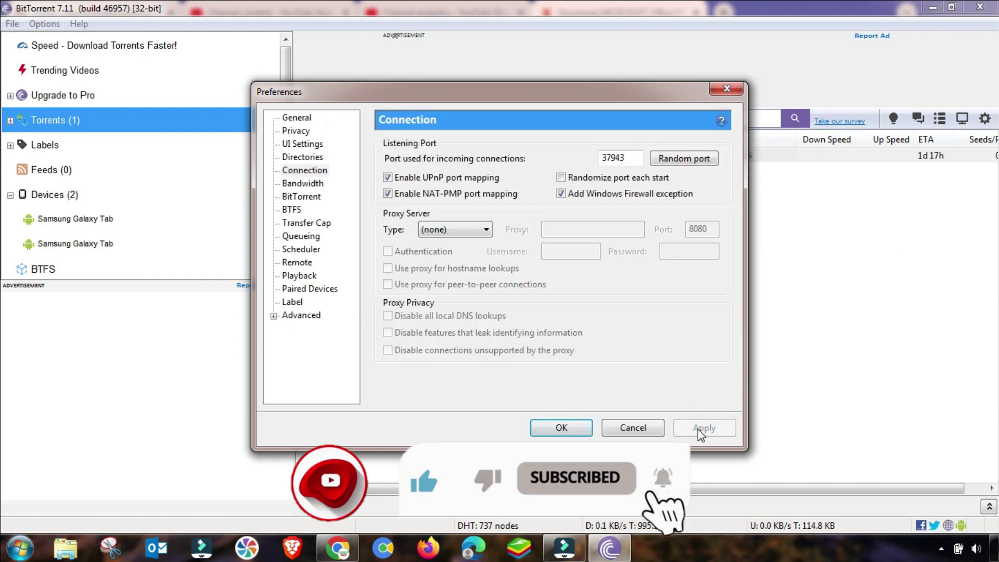
# Set bandwidth to 8 KB/s upload, unlimited download, 1200 connections, 2900 peers, 4 slots.
pyautogui.click(302, 185)
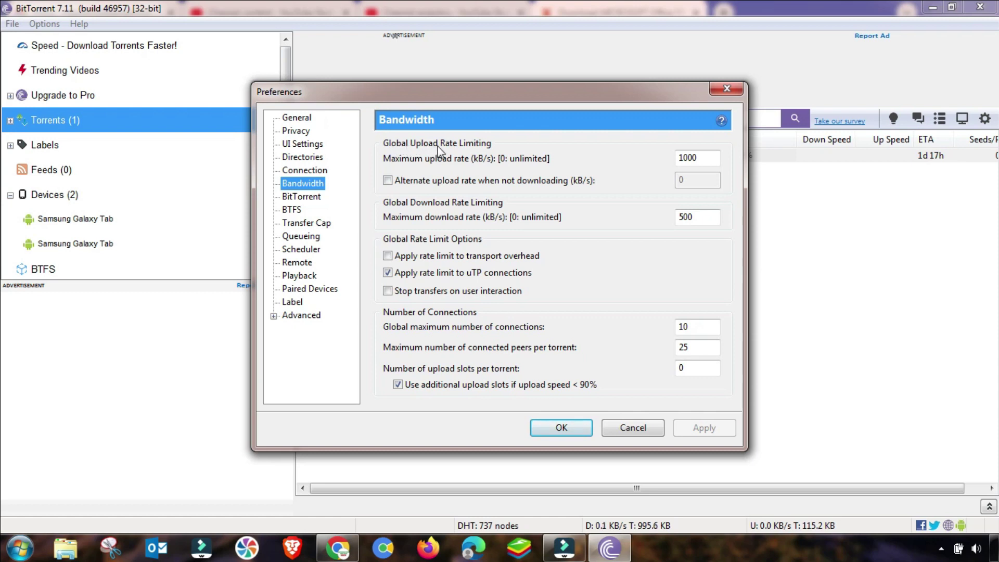
pyautogui.doubleClick(700, 157)
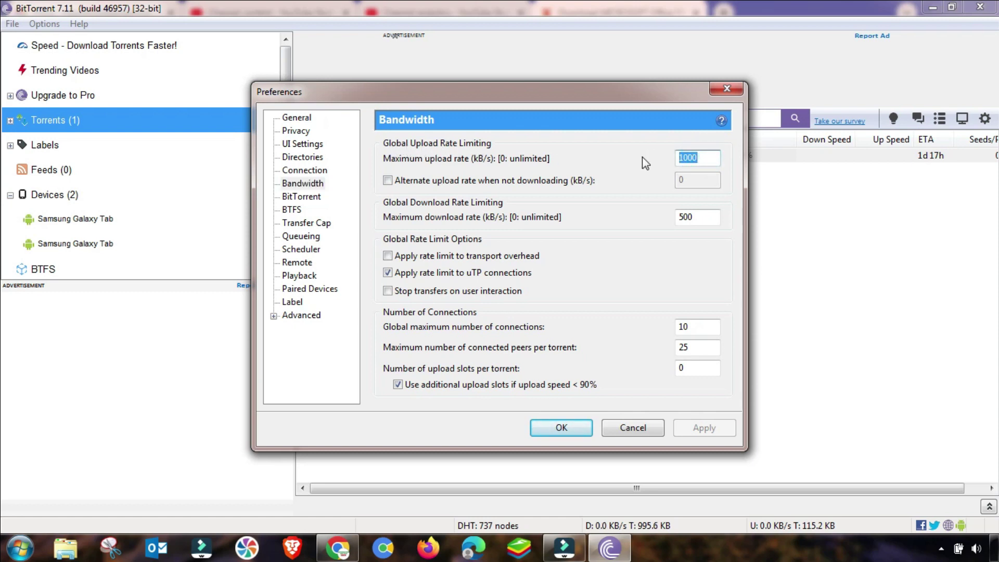
pyautogui.write('8')
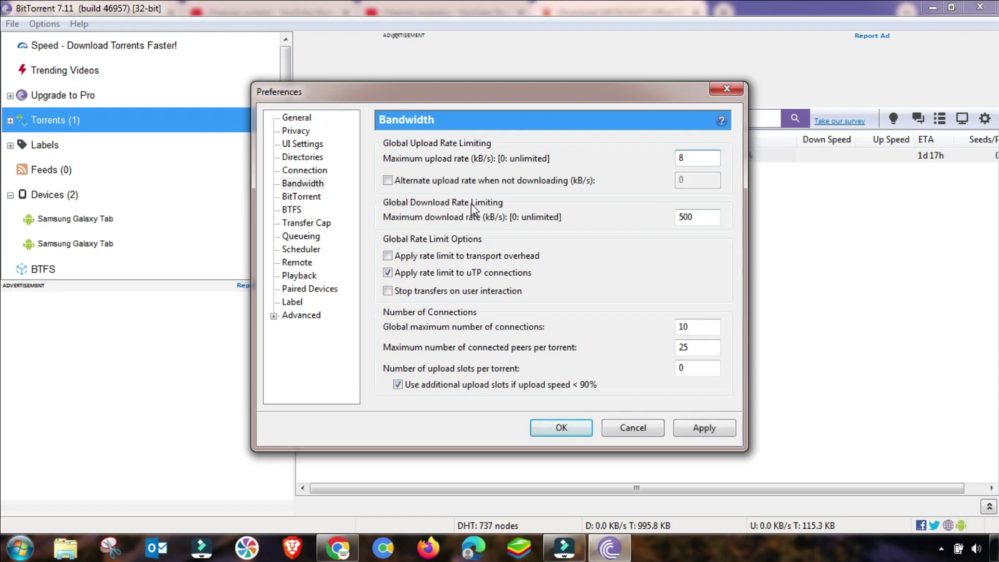
pyautogui.doubleClick(696, 217)
pyautogui.write('0')
pyautogui.doubleClick(697, 328)
pyautogui.write('1')
pyautogui.doubleClick(706, 347)
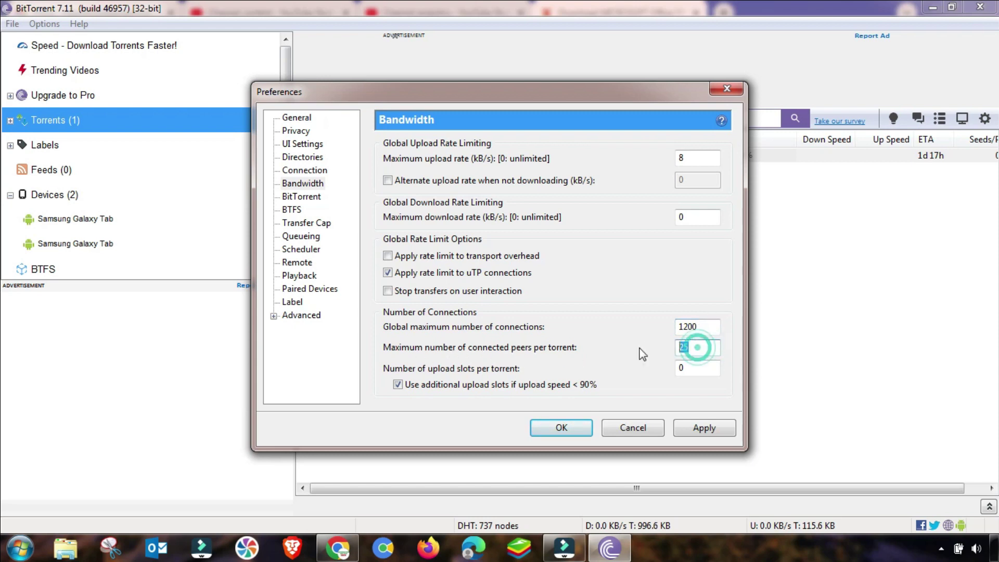
pyautogui.write('2900')
pyautogui.doubleClick(688, 365)
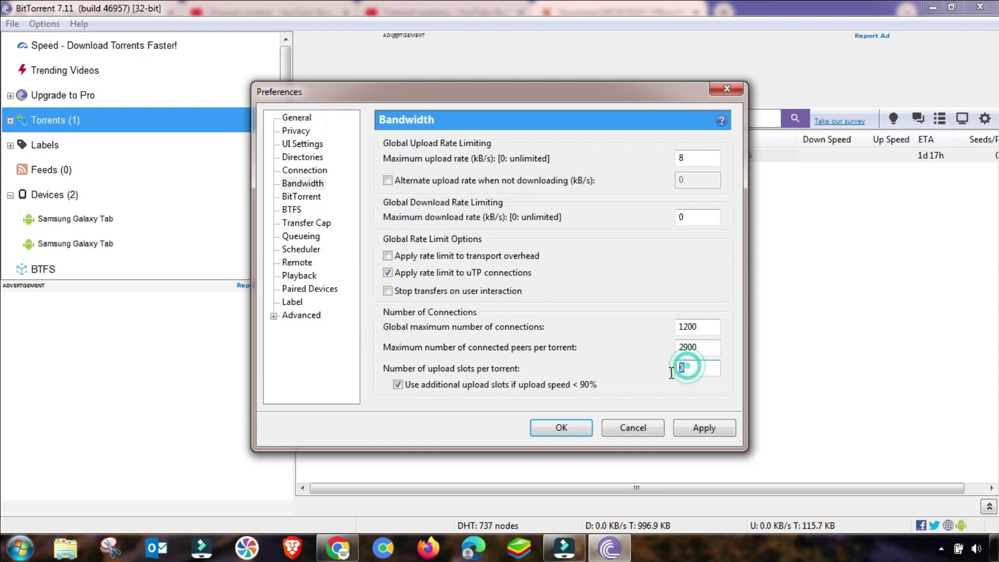
pyautogui.write('4')
# Apply the bandwidth limits, then review the BitTorrent and BTFS preference pages.
pyautogui.click(704, 429)
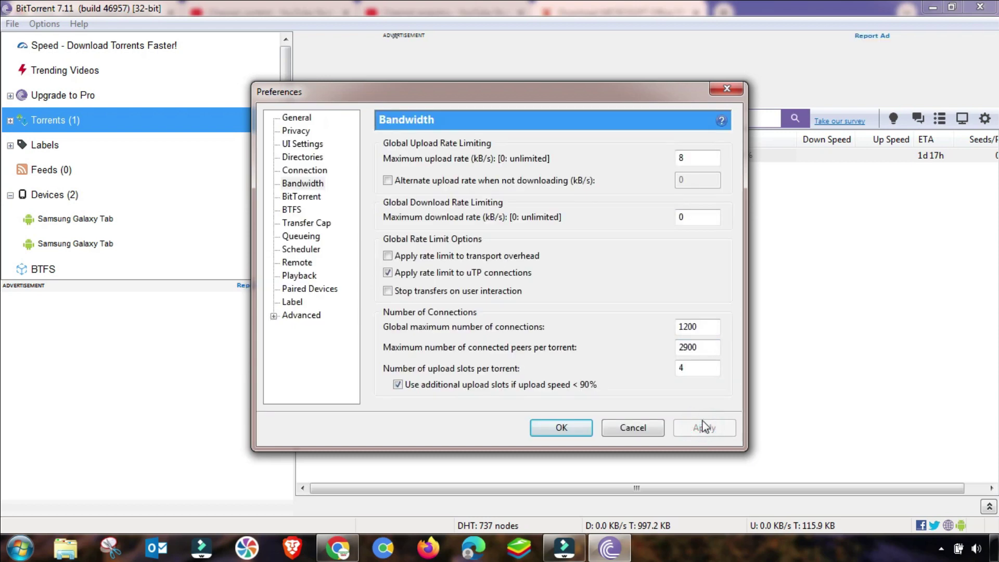
pyautogui.click(304, 199)
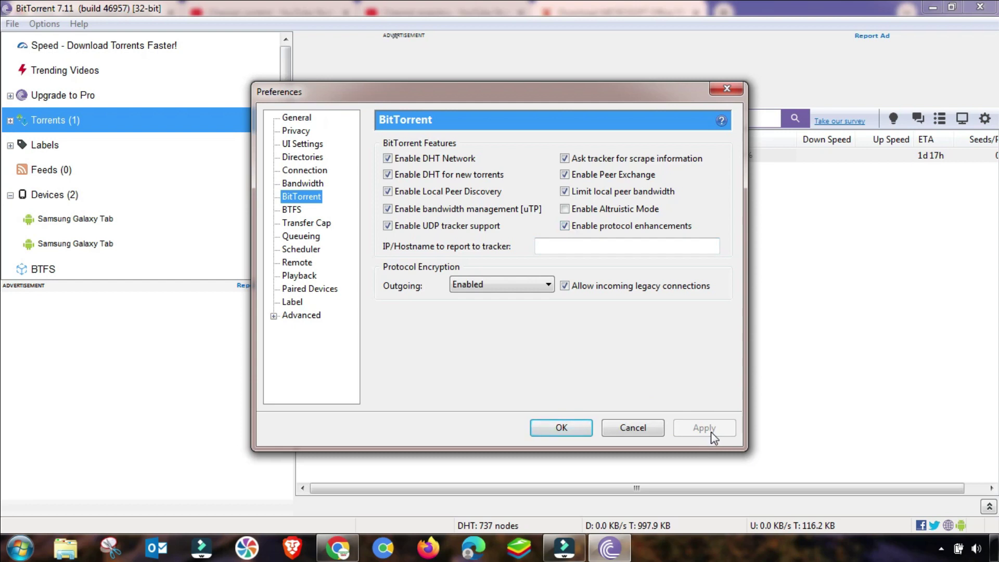
pyautogui.click(291, 209)
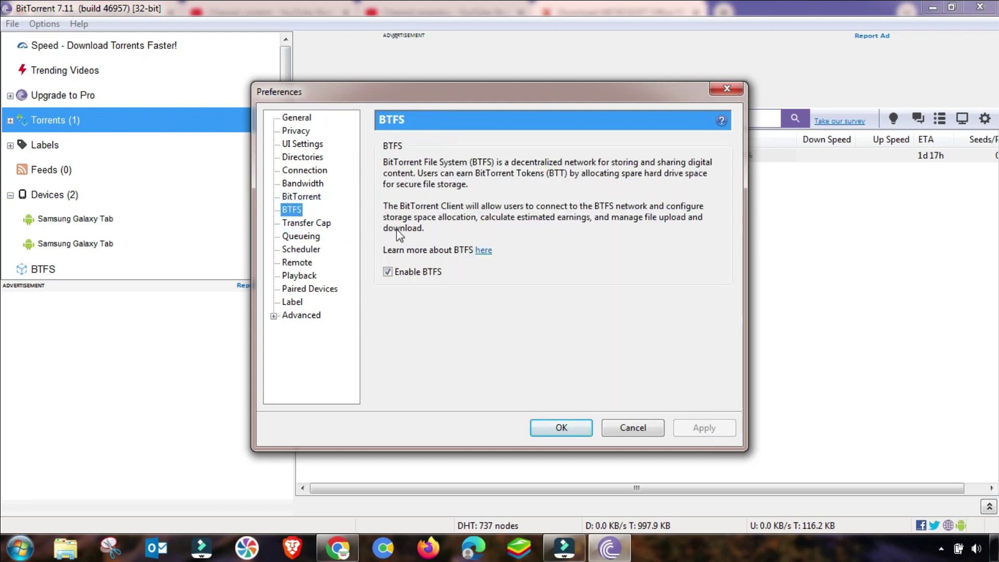
# Store a 325 GB transfer cap with the cap left disabled, and apply.
pyautogui.click(306, 222)
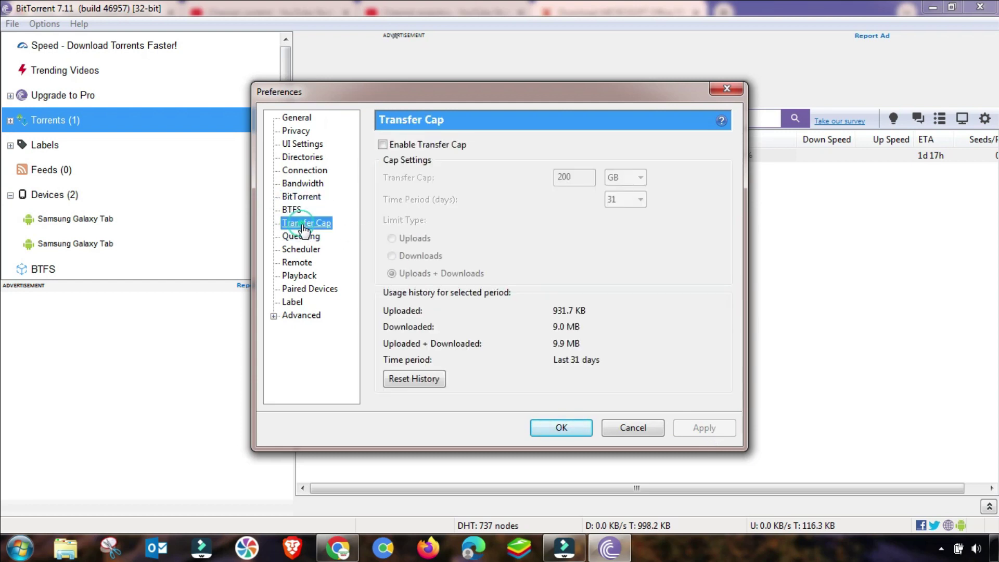
pyautogui.click(383, 145)
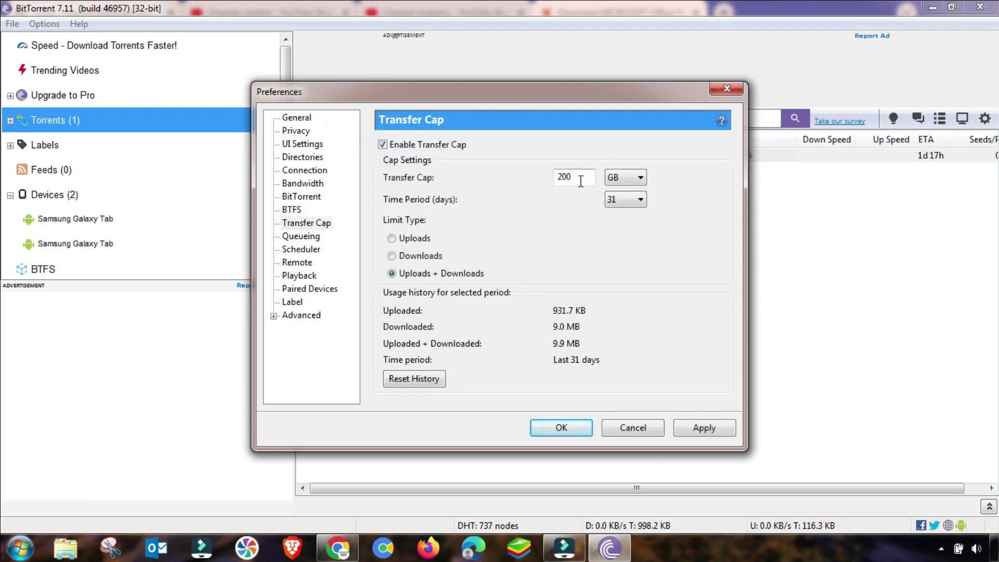
pyautogui.doubleClick(564, 178)
pyautogui.write('325')
pyautogui.click(407, 149)
pyautogui.click(692, 429)
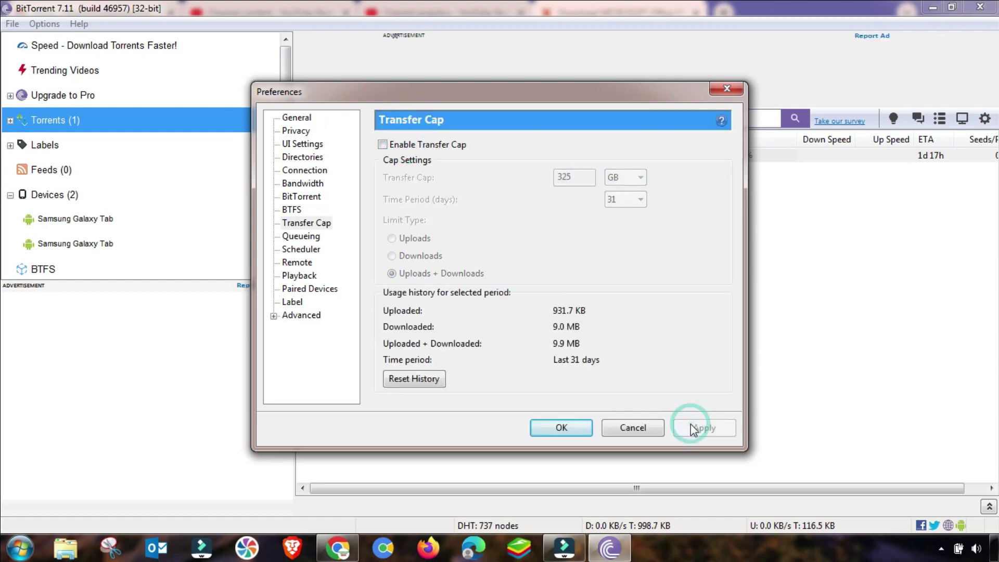
# Set queueing to 35 active torrents, 45 downloads, 250% minimum ratio, and enable the scheduler.
pyautogui.click(302, 237)
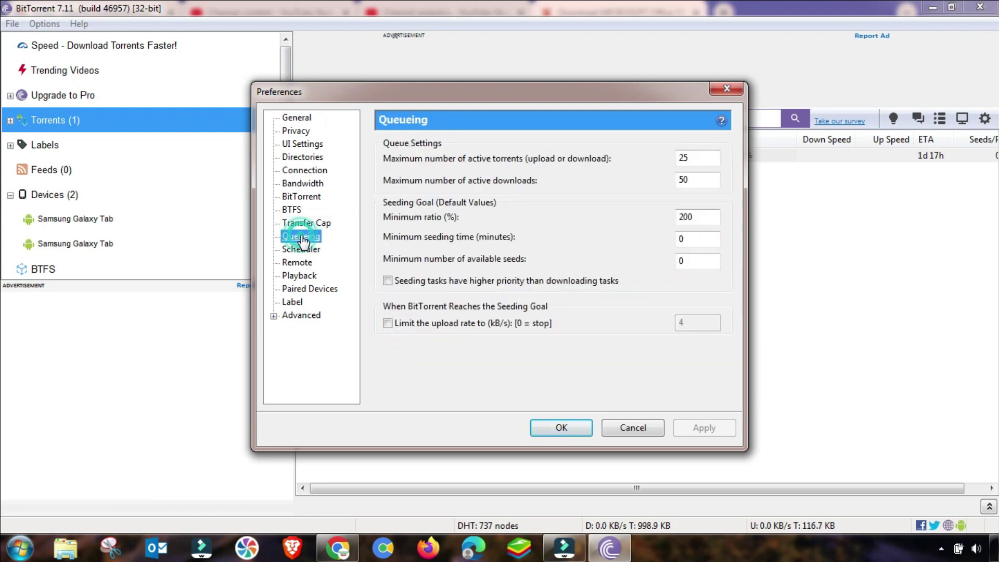
pyautogui.doubleClick(697, 158)
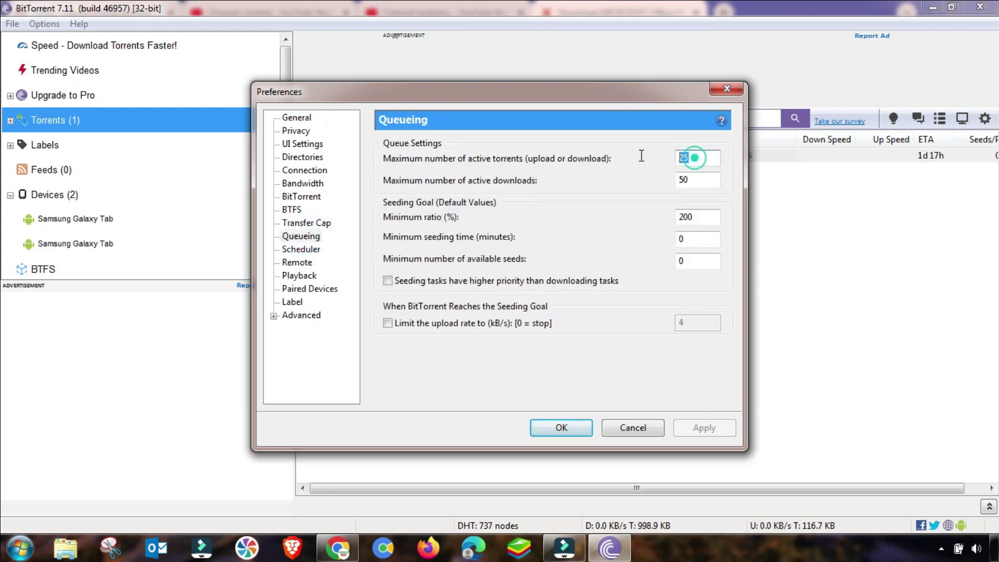
pyautogui.write('3')
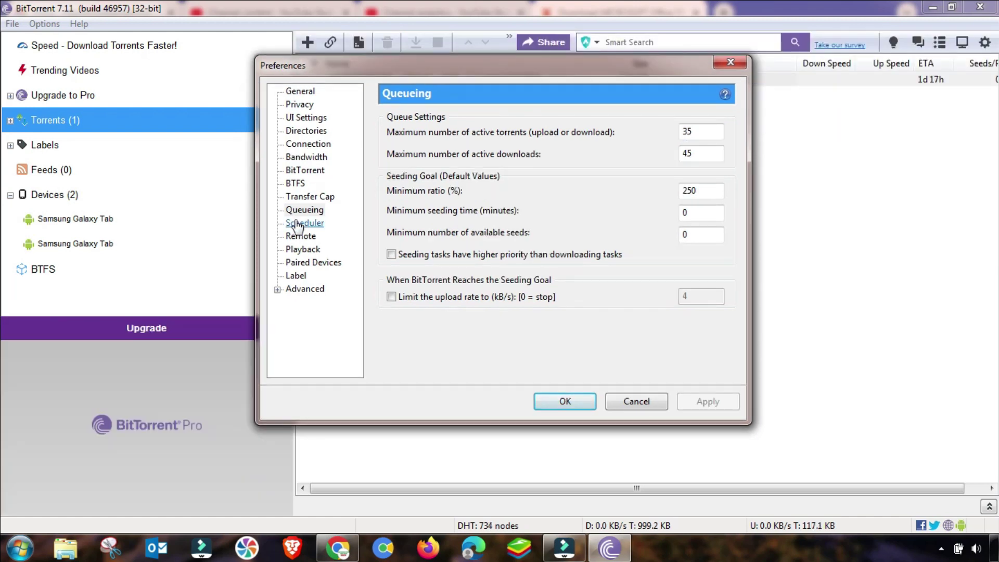
pyautogui.click(297, 225)
pyautogui.click(387, 118)
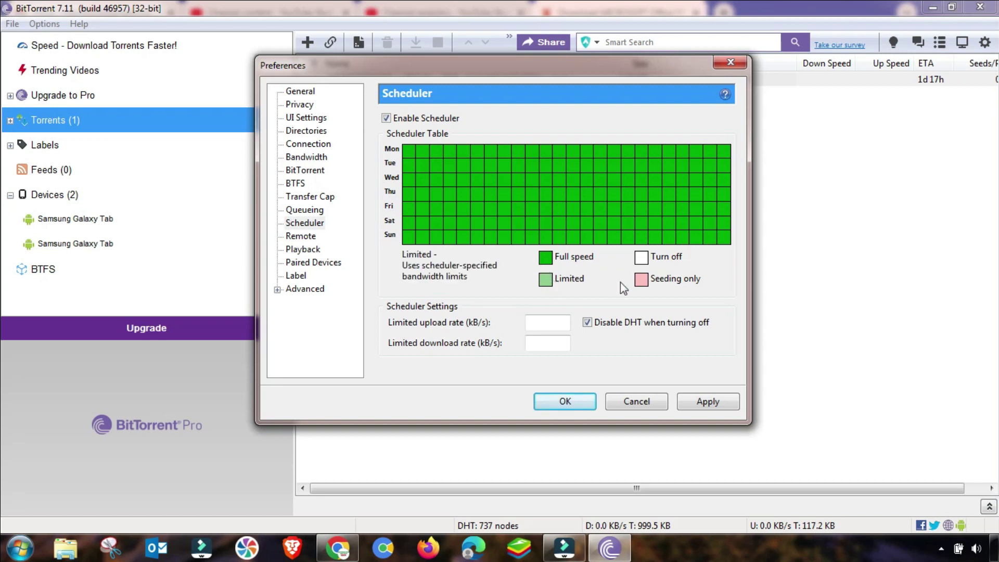
# Disable the scheduler, apply it, and view the Remote access settings.
pyautogui.click(387, 118)
pyautogui.click(700, 400)
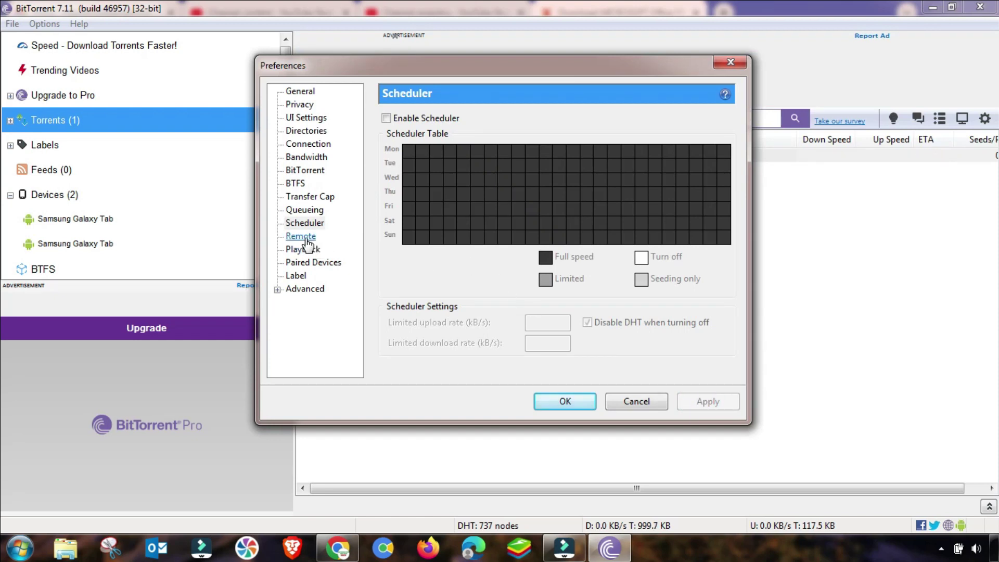
pyautogui.click(305, 236)
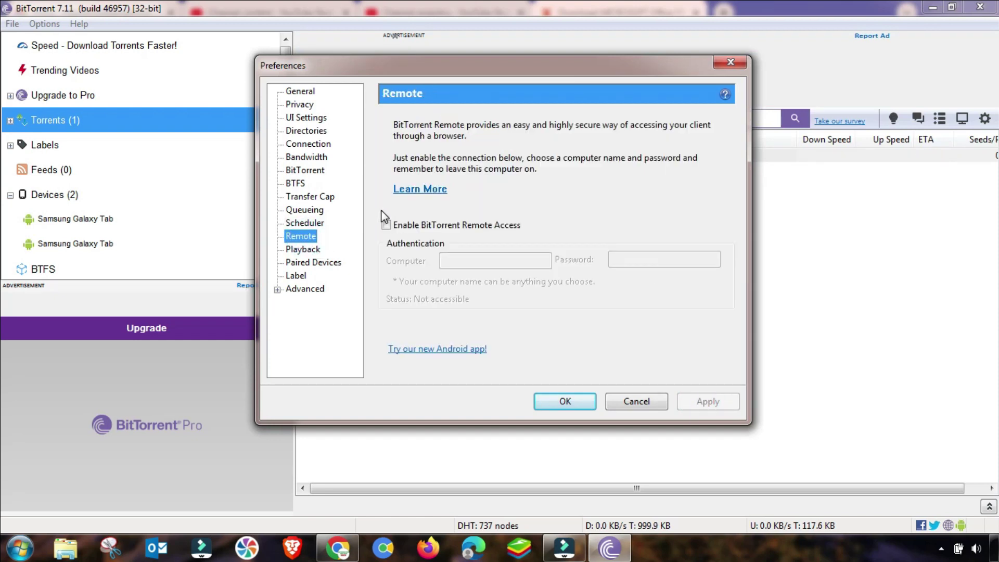
# Look over the Playback player list, Paired Devices and Label pages without changes.
pyautogui.click(304, 249)
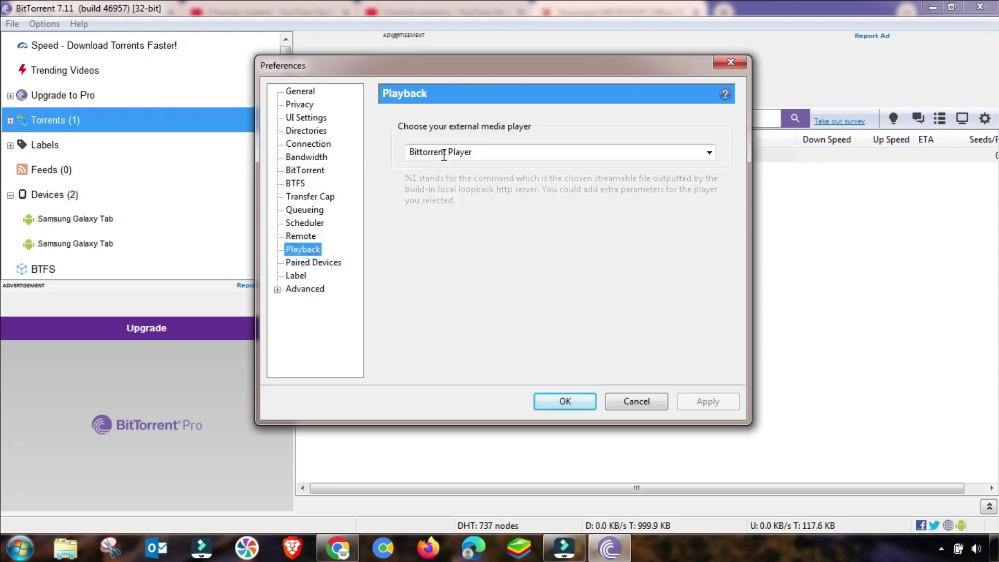
pyautogui.click(707, 153)
pyautogui.click(710, 154)
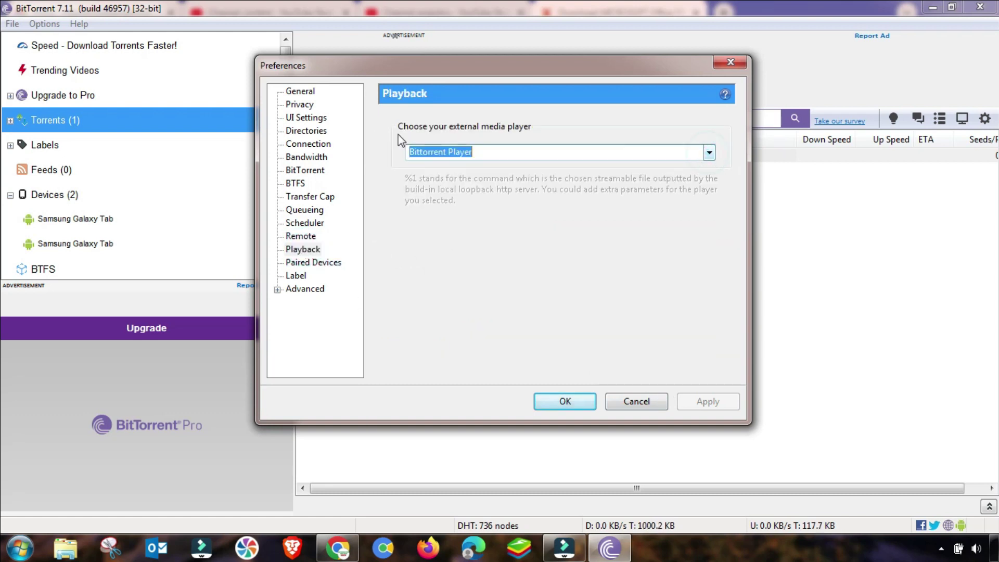
pyautogui.click(315, 264)
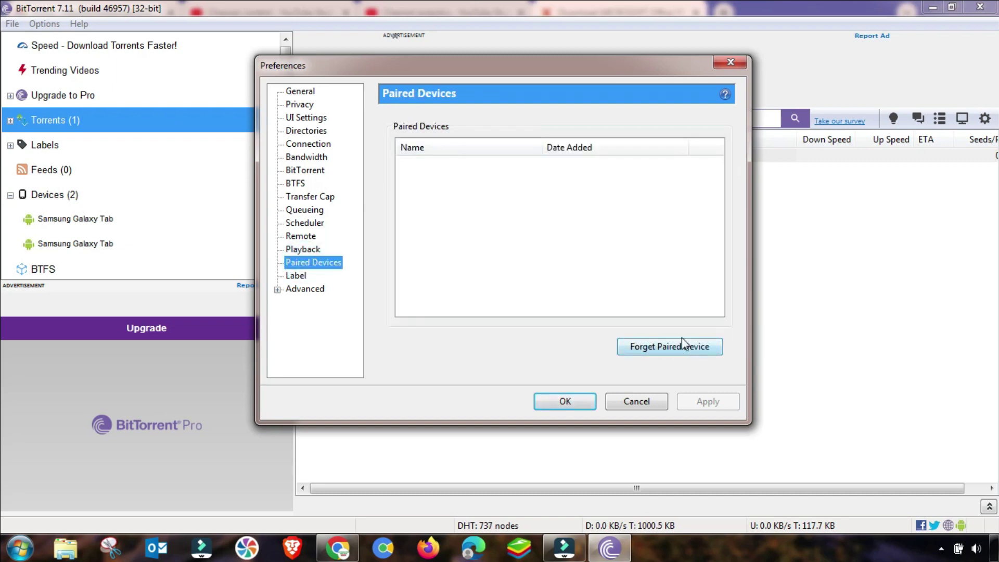
pyautogui.click(296, 277)
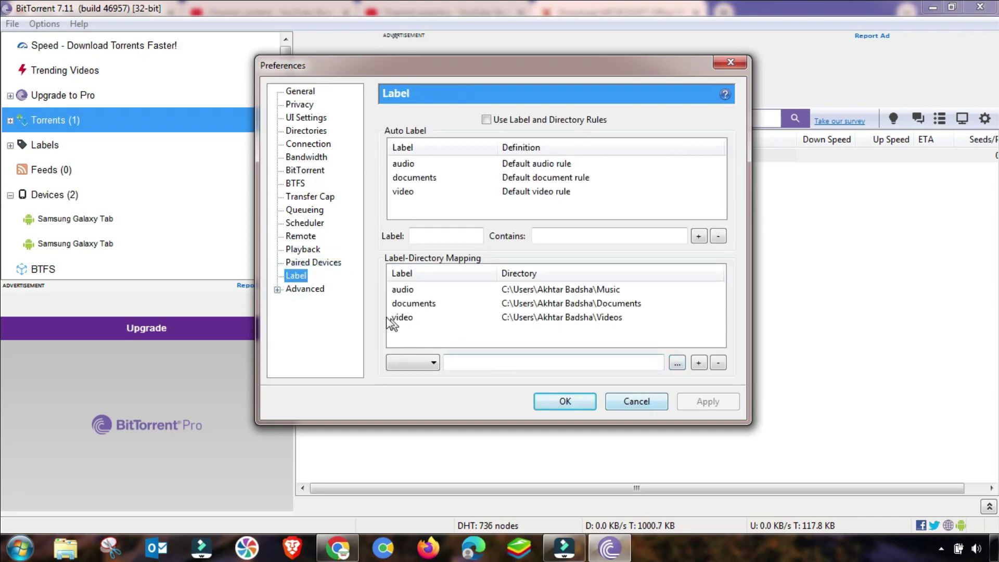
pyautogui.click(305, 290)
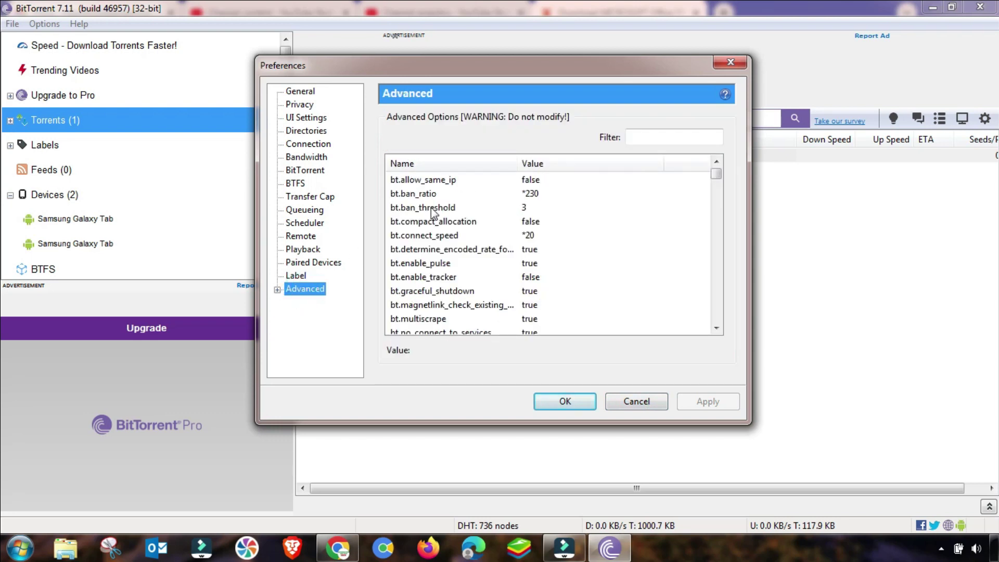
# Change the advanced option bt.connect_speed from 20 to 85.
pyautogui.click(430, 237)
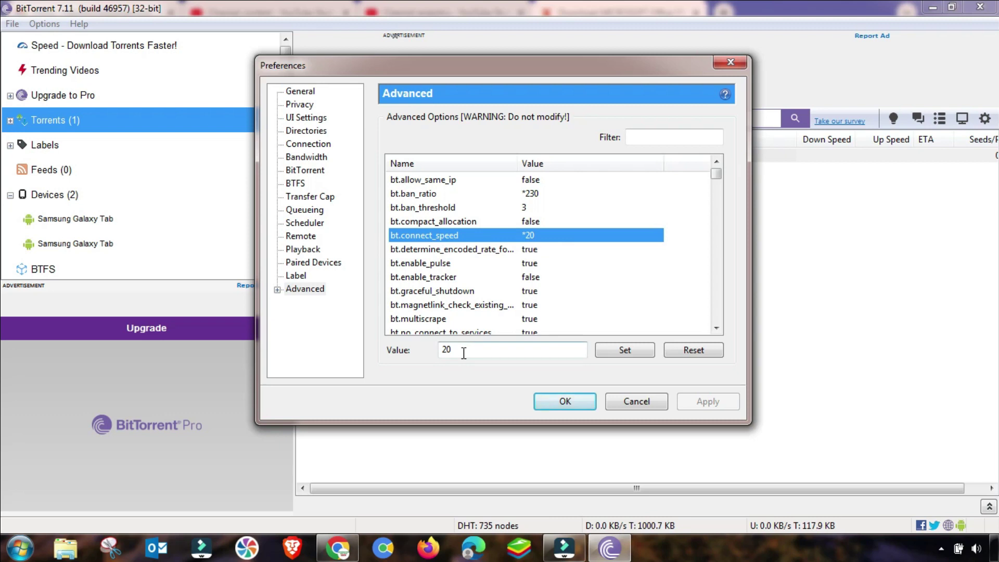
pyautogui.moveTo(463, 353); pyautogui.dragTo(411, 351)
pyautogui.write('8')
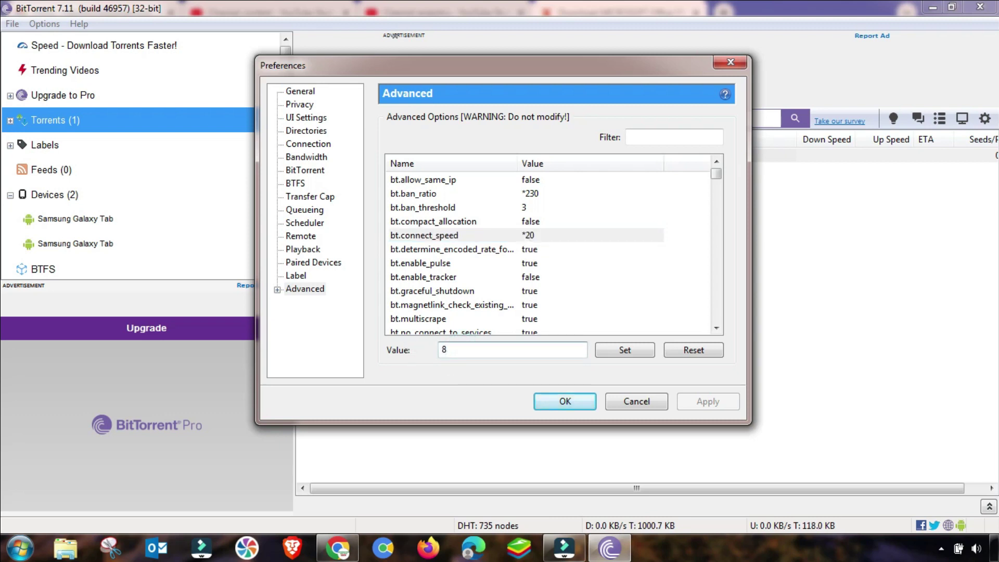
pyautogui.write('5')
pyautogui.click(624, 349)
# Change the advanced option net.max_halfopen from 25 to 550.
pyautogui.click(441, 266)
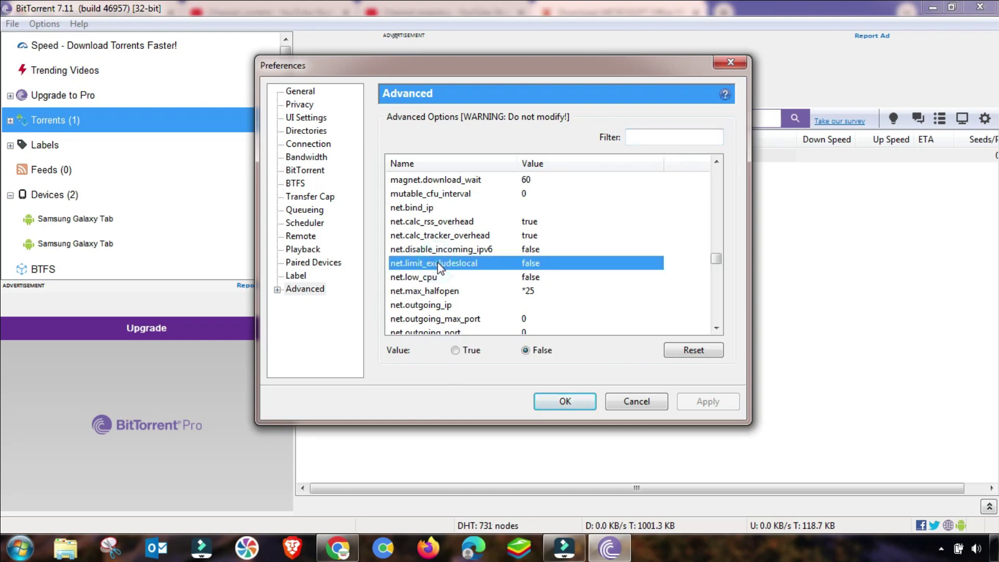
pyautogui.click(414, 293)
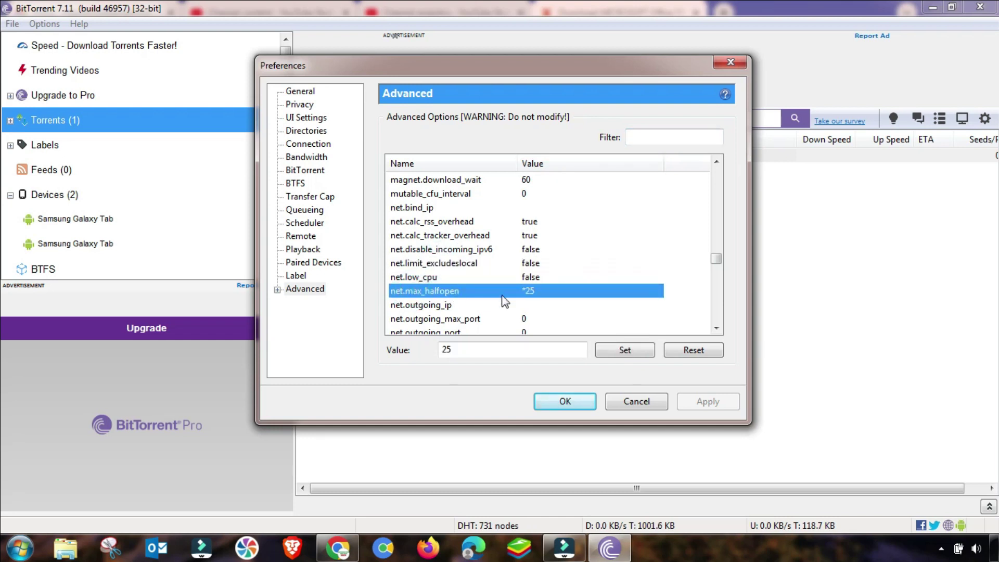
pyautogui.click(468, 350)
pyautogui.doubleClick(466, 350)
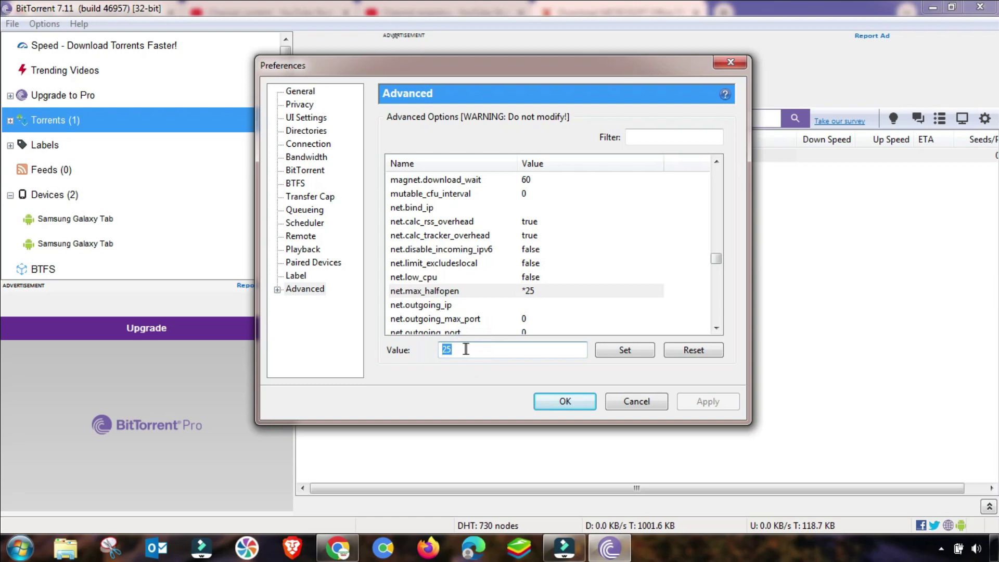
pyautogui.write('550')
pyautogui.click(620, 350)
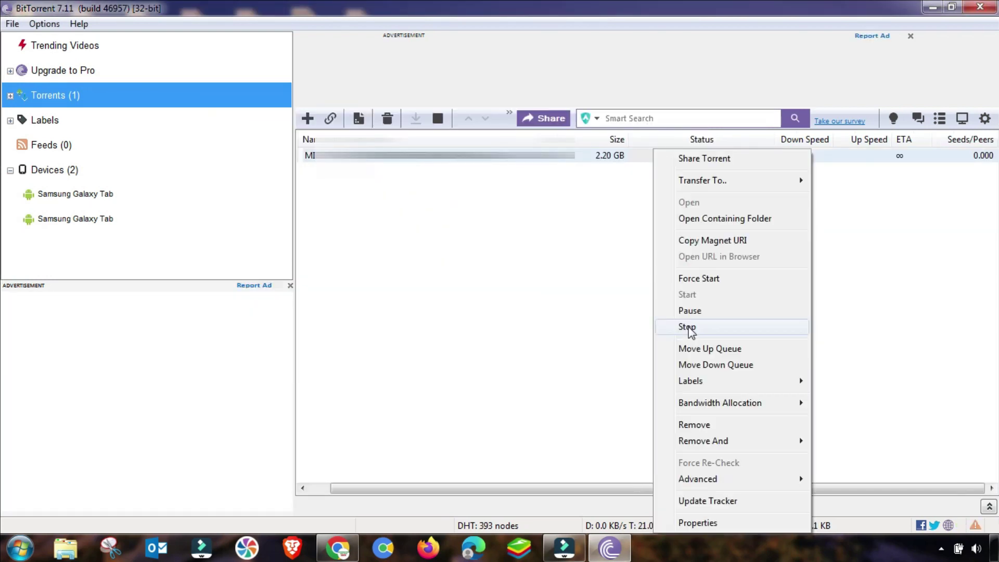
# Close Preferences and start the 2.20 GB torrent again so it queues.
pyautogui.click(690, 332)
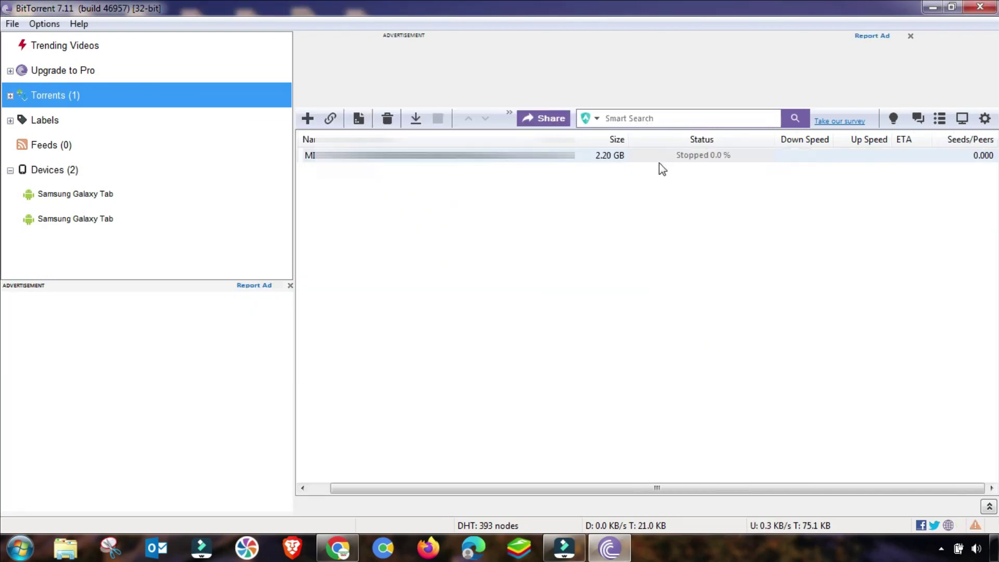
pyautogui.rightClick(613, 161)
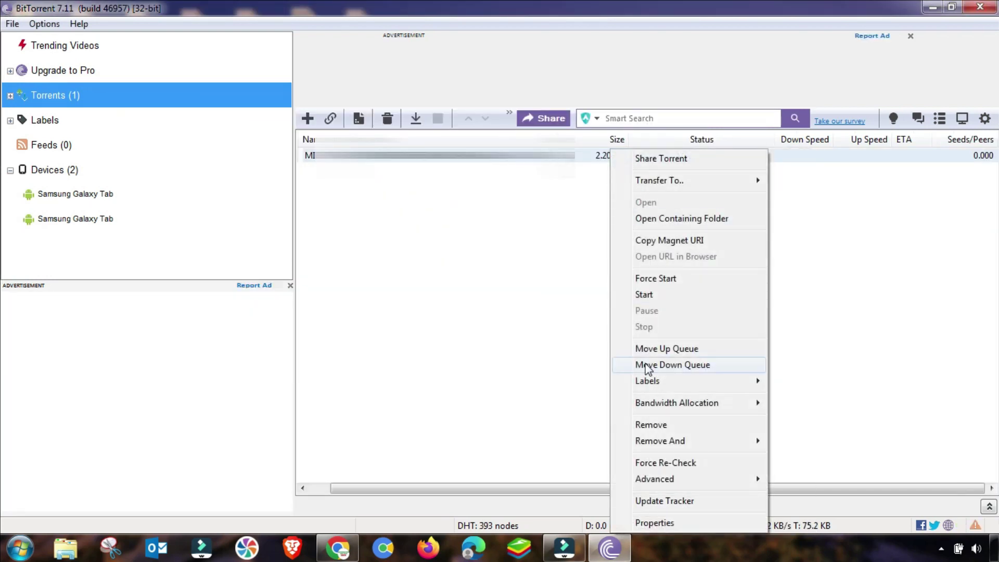
pyautogui.click(649, 297)
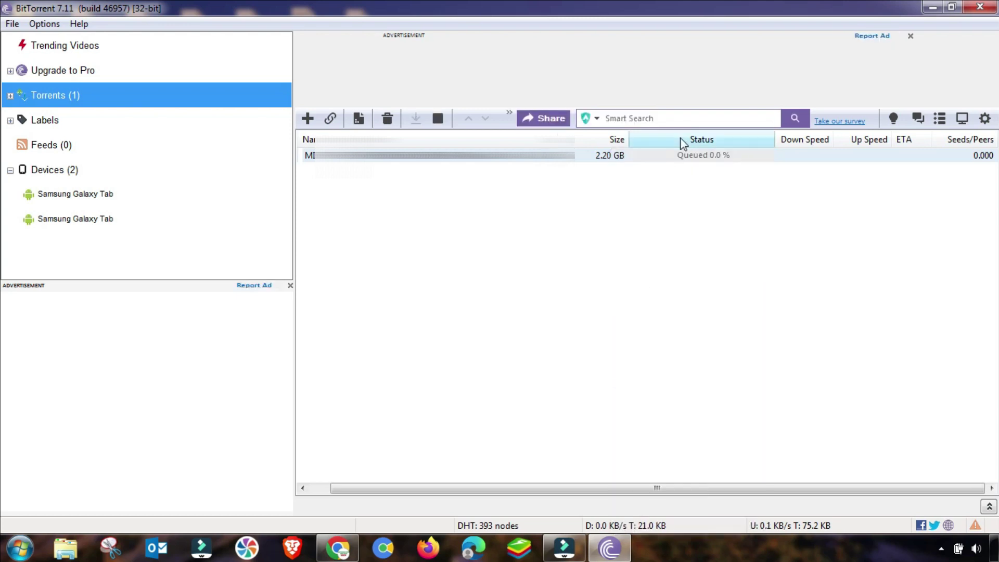